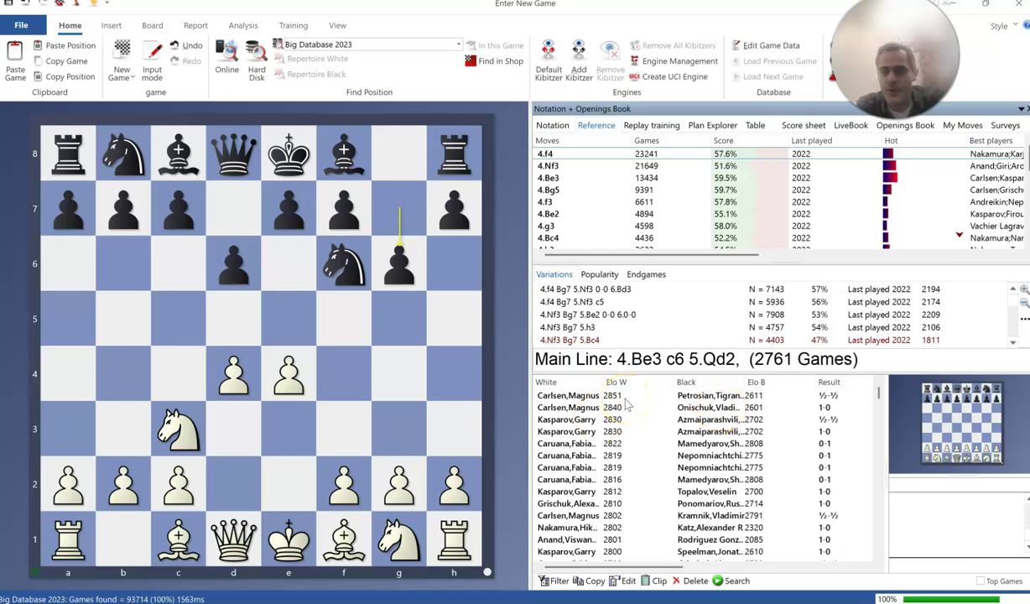
# Preview the second reference game (White 2840, 1-0): 1.e4 d6 2.d4 Nf6 3.Nc3 g6 4.Be3 a6
pyautogui.click(579, 403)
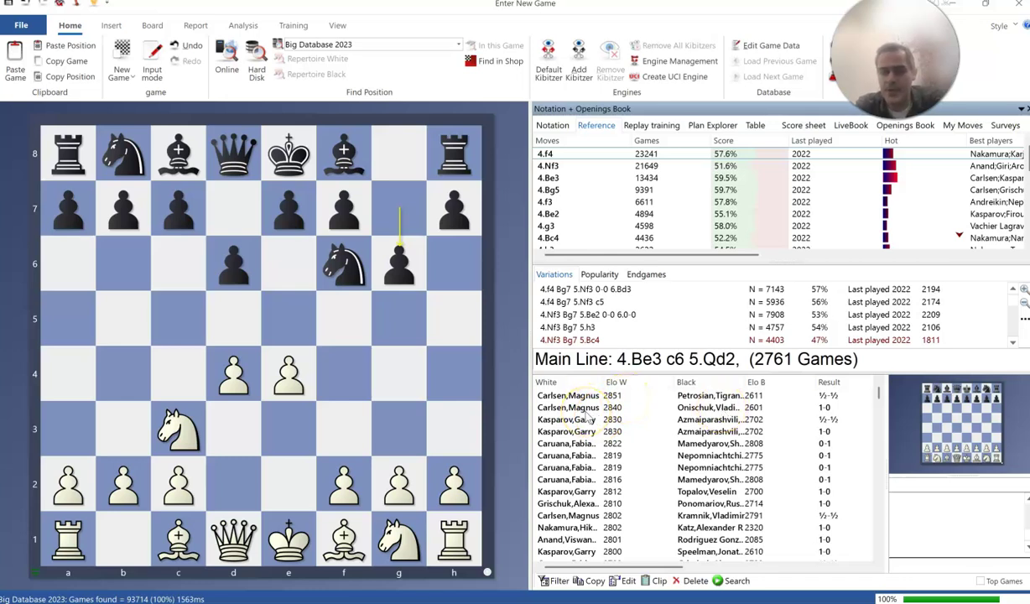
pyautogui.click(725, 419)
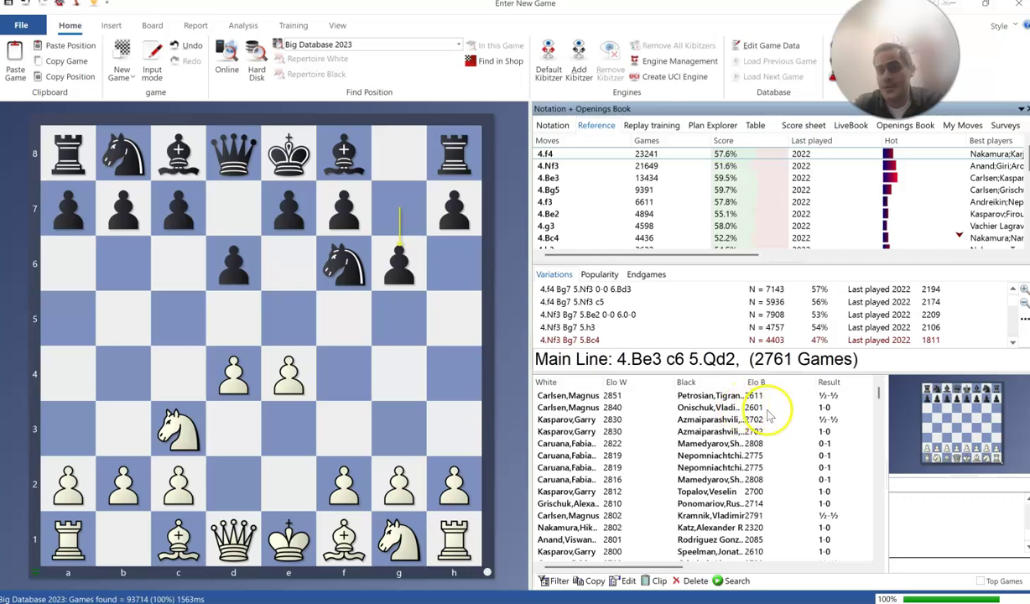
pyautogui.click(711, 407)
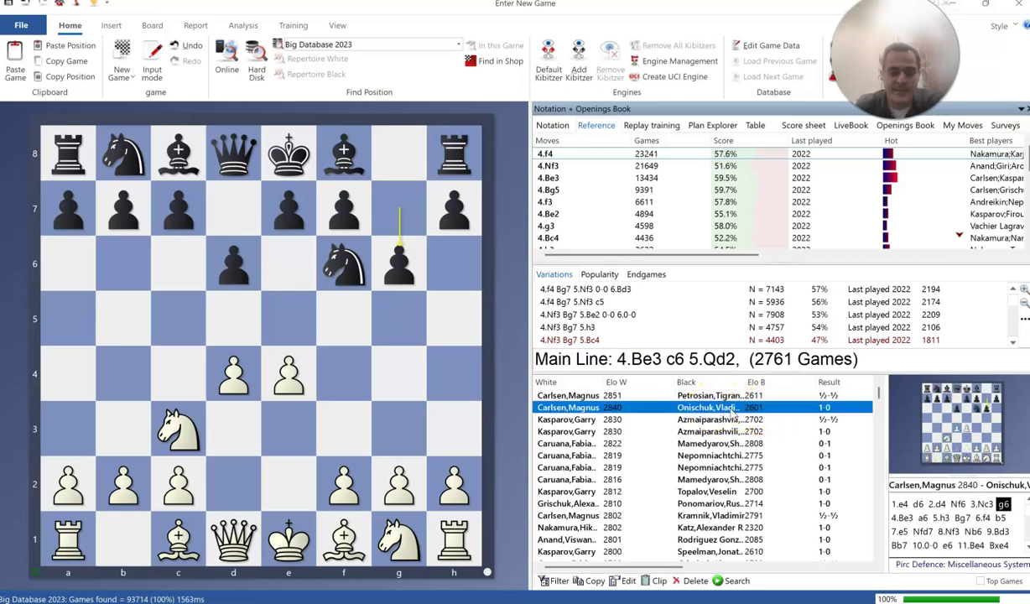
pyautogui.doubleClick(709, 406)
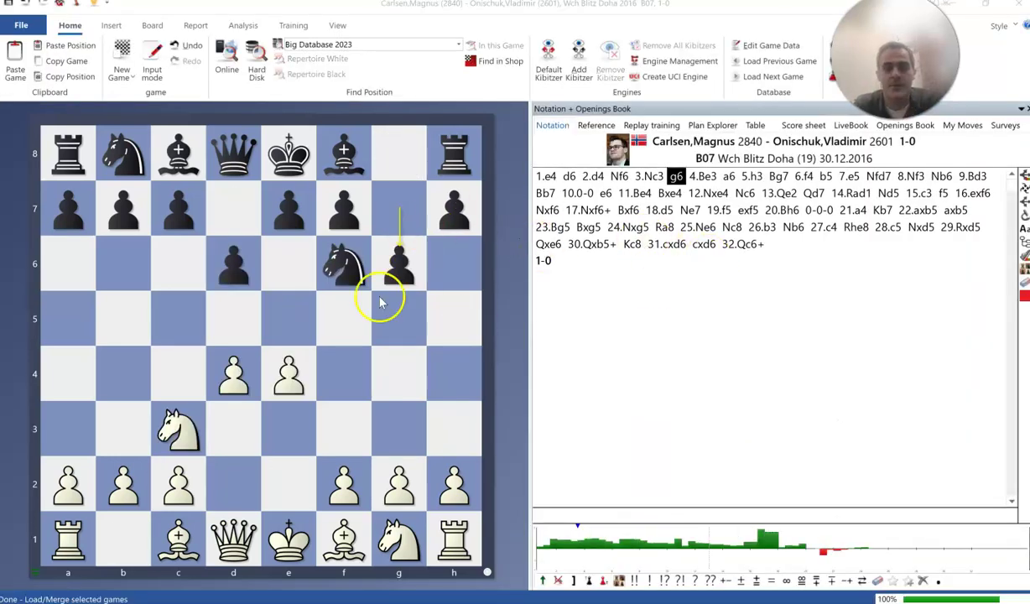
pyautogui.click(708, 178)
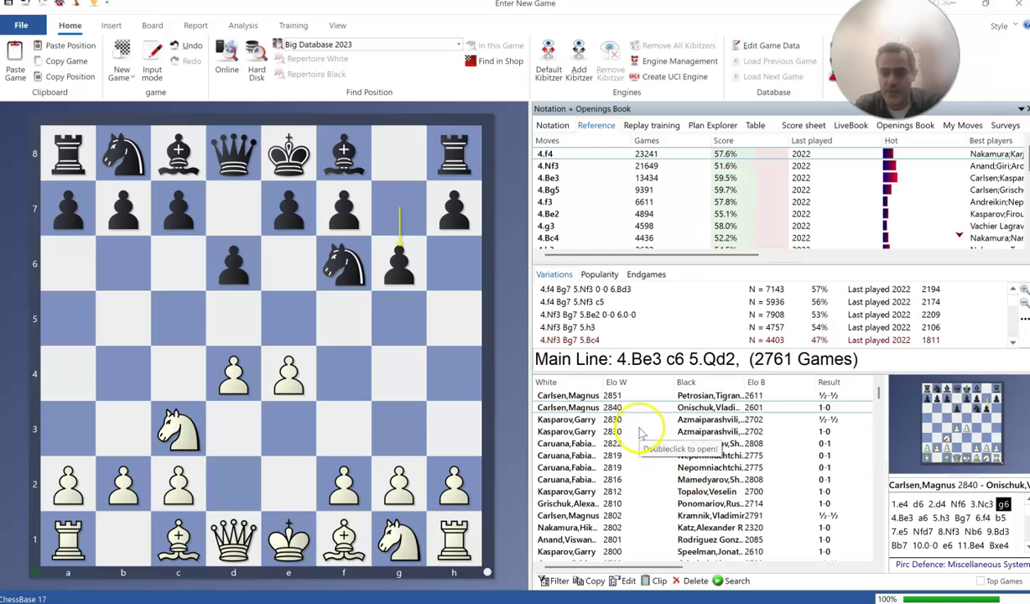
# Open and close the 2830–2702 game, then load the 2812–2700 Wijk aan Zee 1999 game
pyautogui.click(723, 431)
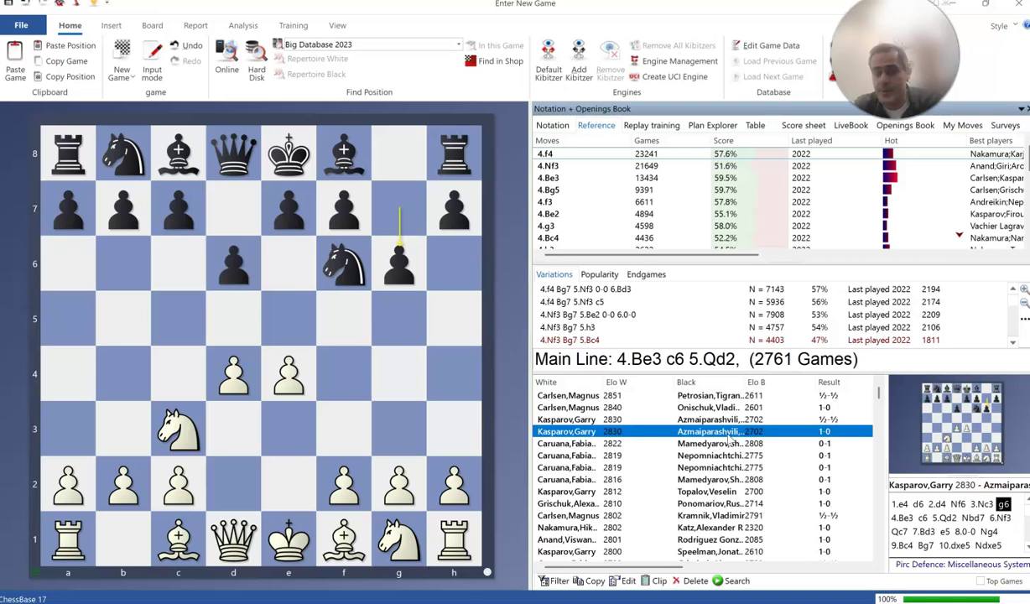
pyautogui.doubleClick(730, 438)
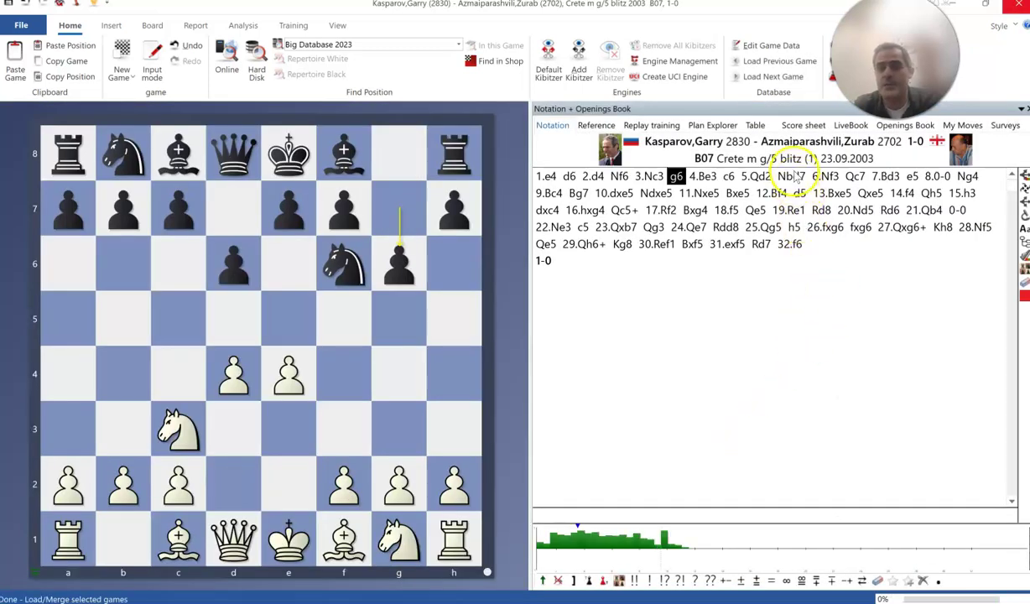
pyautogui.click(1017, 10)
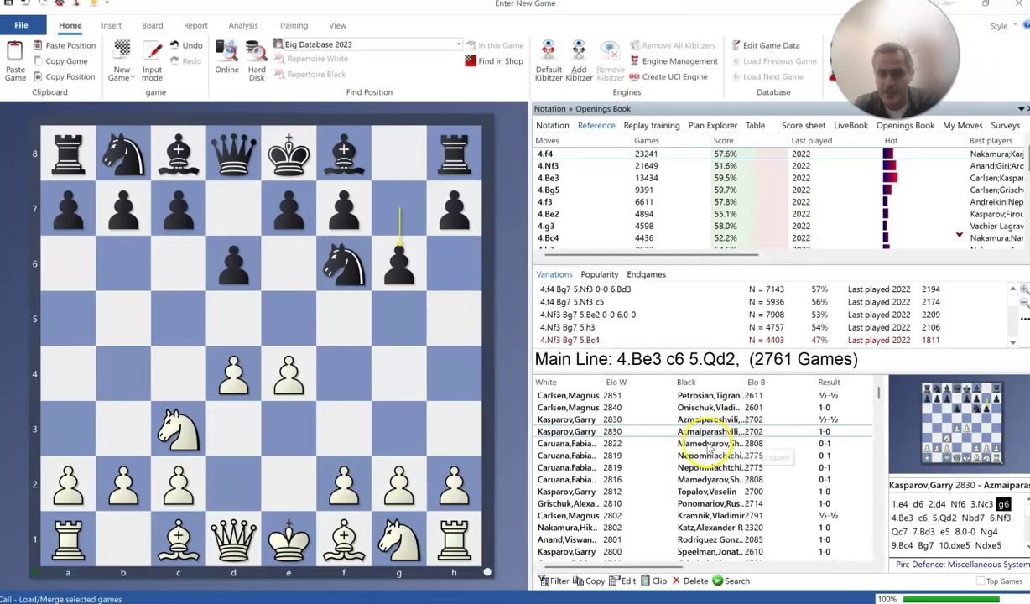
pyautogui.click(729, 493)
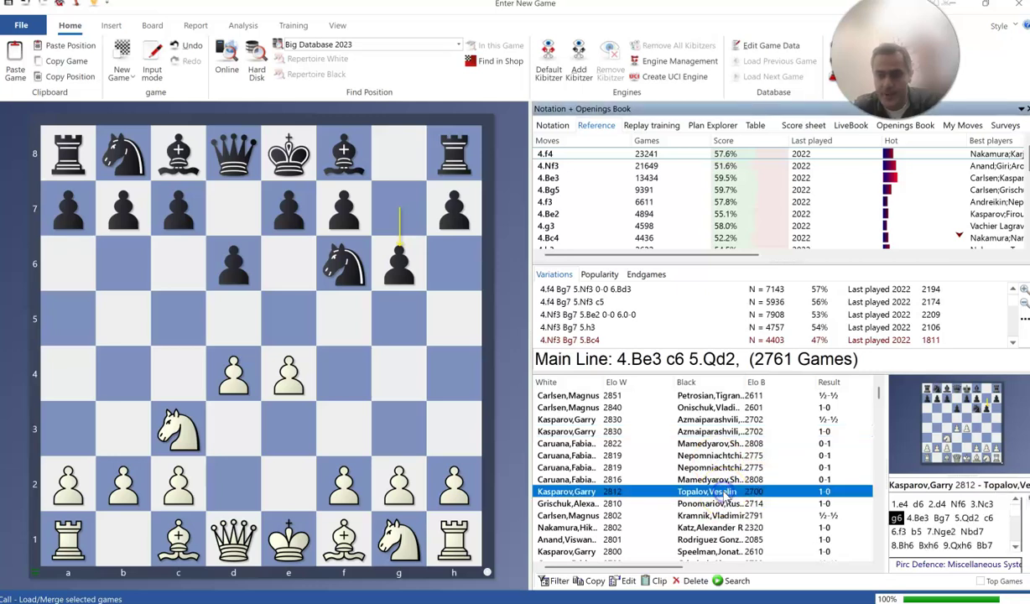
pyautogui.doubleClick(729, 493)
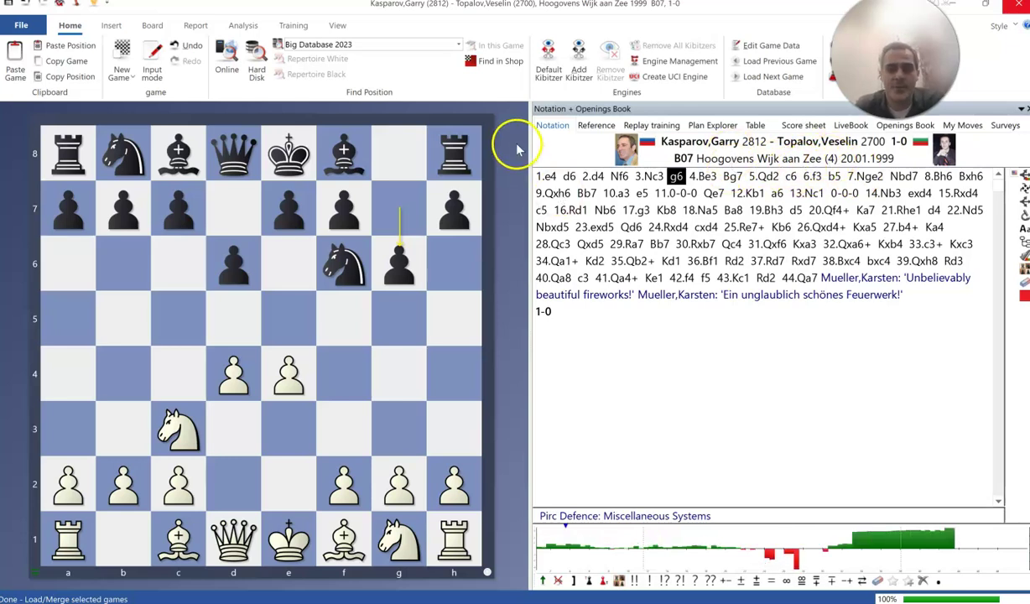
# Step through the Wijk aan Zee game to 10.a3 e5, then close the game window
pyautogui.press('Right')
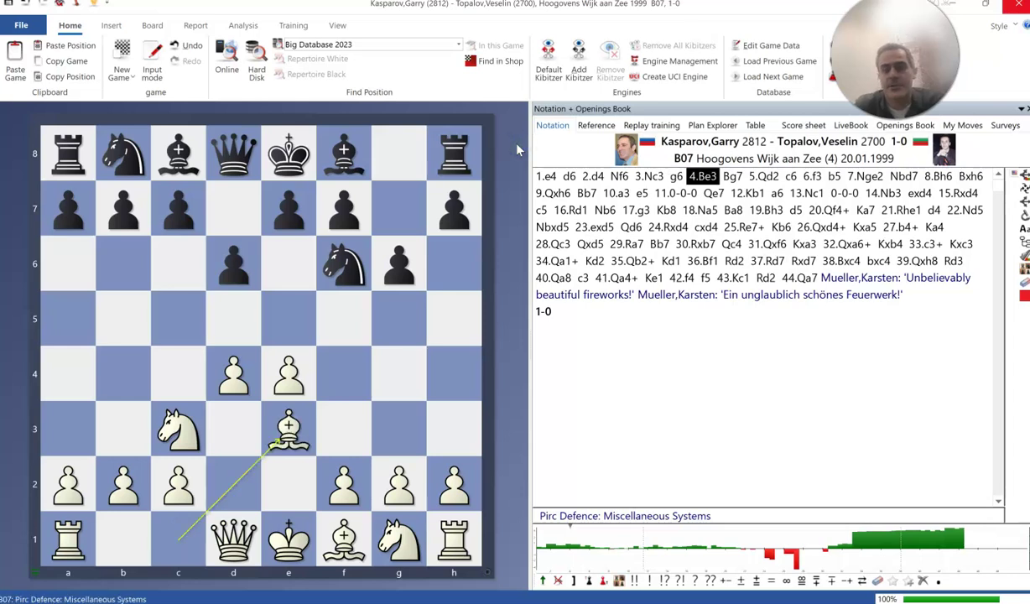
pyautogui.press('Right')
pyautogui.press('Right')
pyautogui.press('Right')
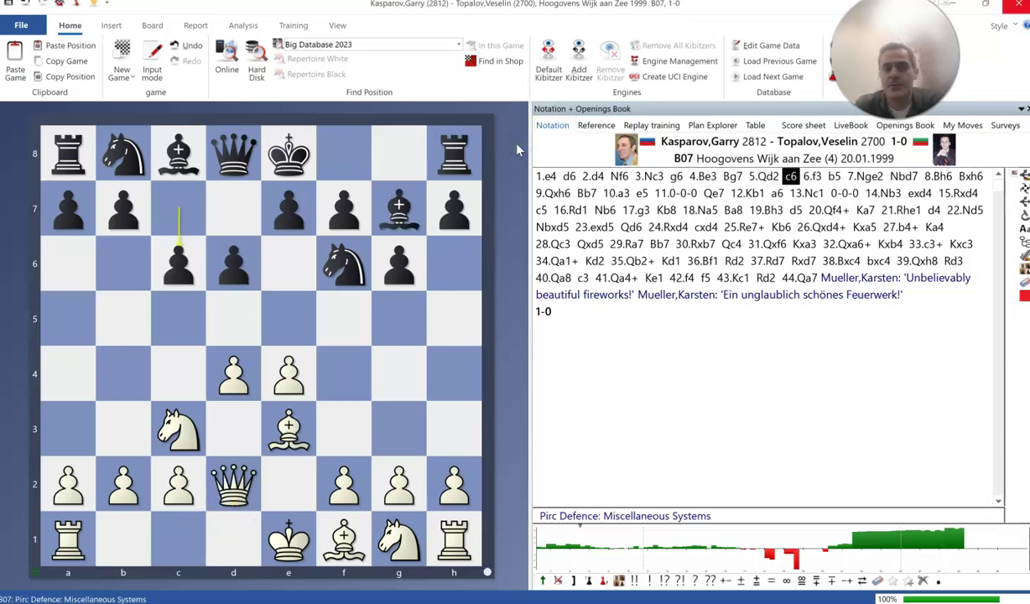
pyautogui.press('Right')
pyautogui.press('Right')
pyautogui.press('Right')
pyautogui.press('Right')
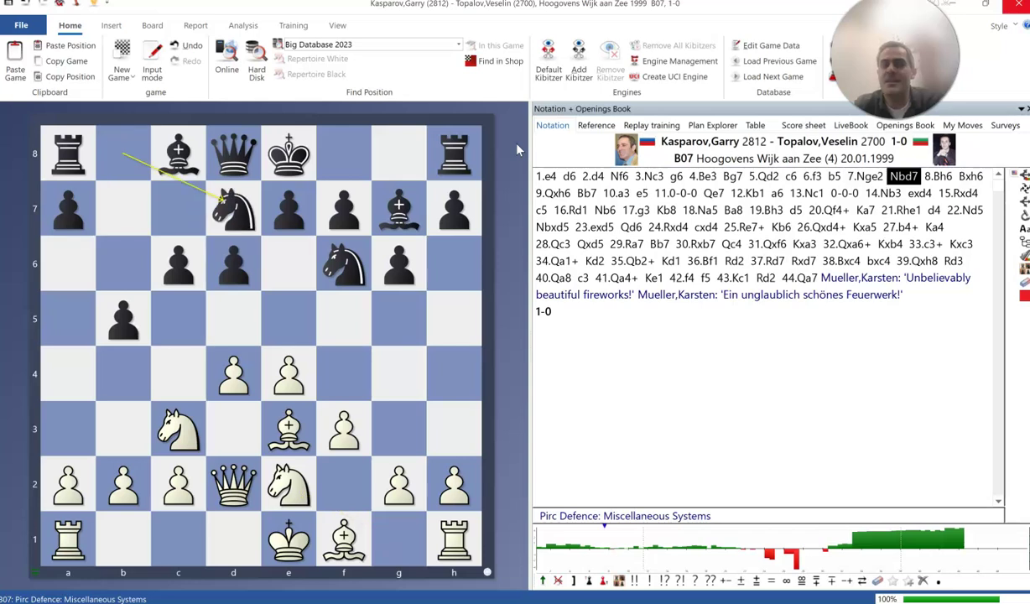
pyautogui.press('Right')
pyautogui.press('Right')
pyautogui.press('Right')
pyautogui.press('Right')
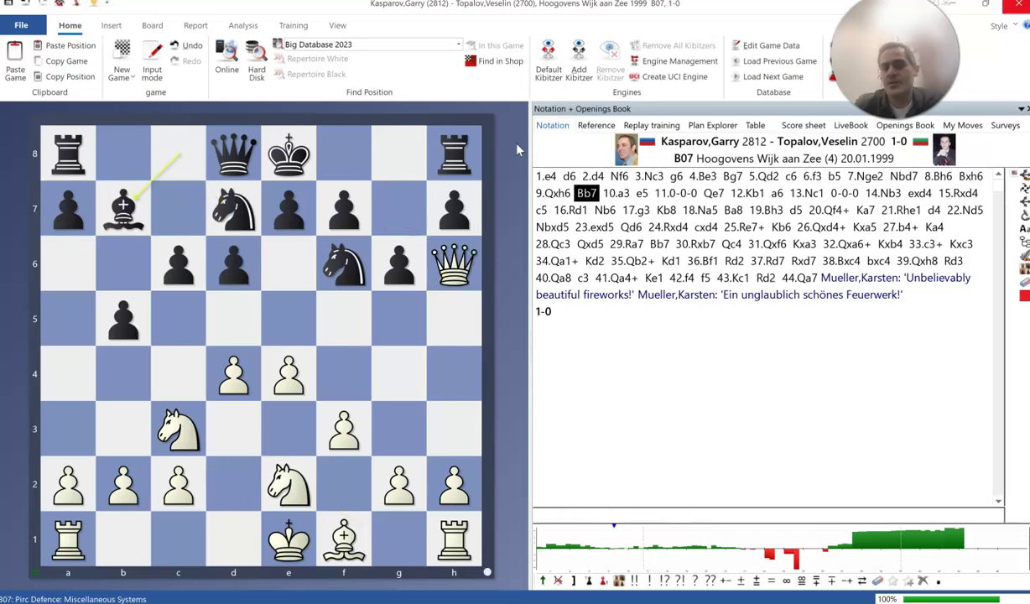
pyautogui.press('Right')
pyautogui.press('Right')
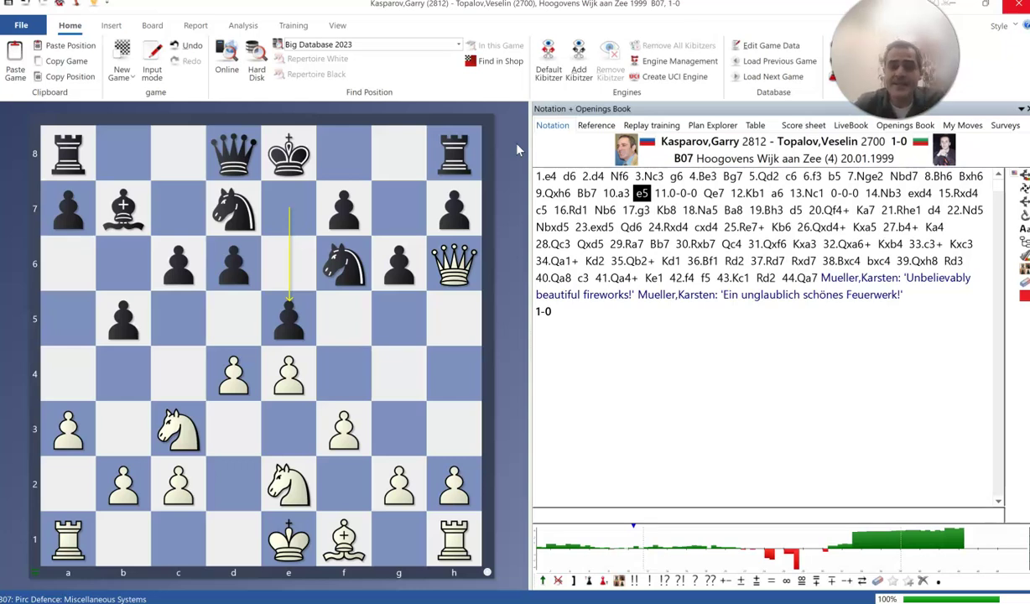
pyautogui.click(1018, 6)
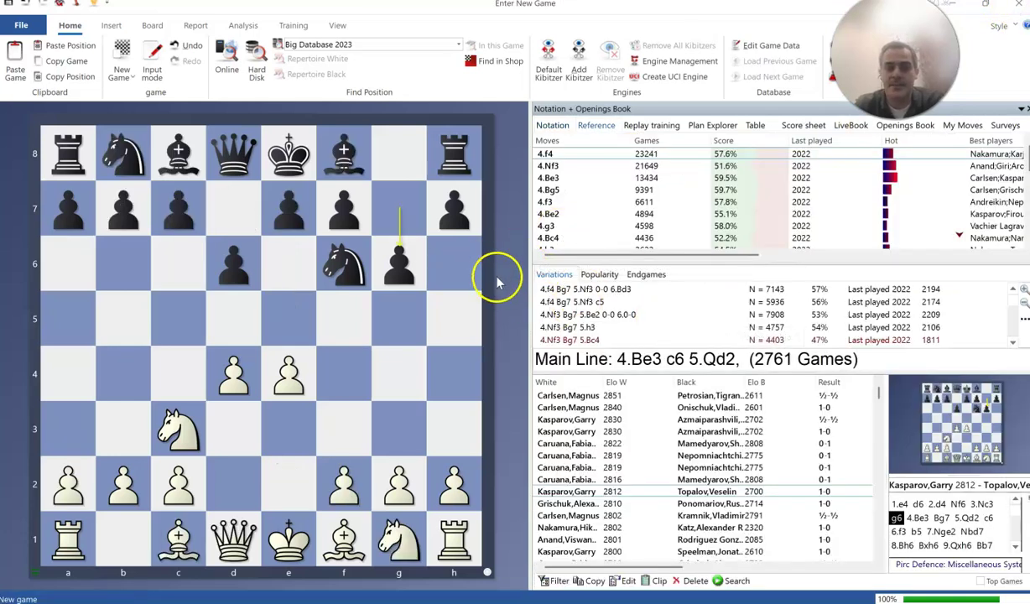
# Play 4.Be3 in the reference moves and sort the 614 games by White's Elo
pyautogui.click(560, 179)
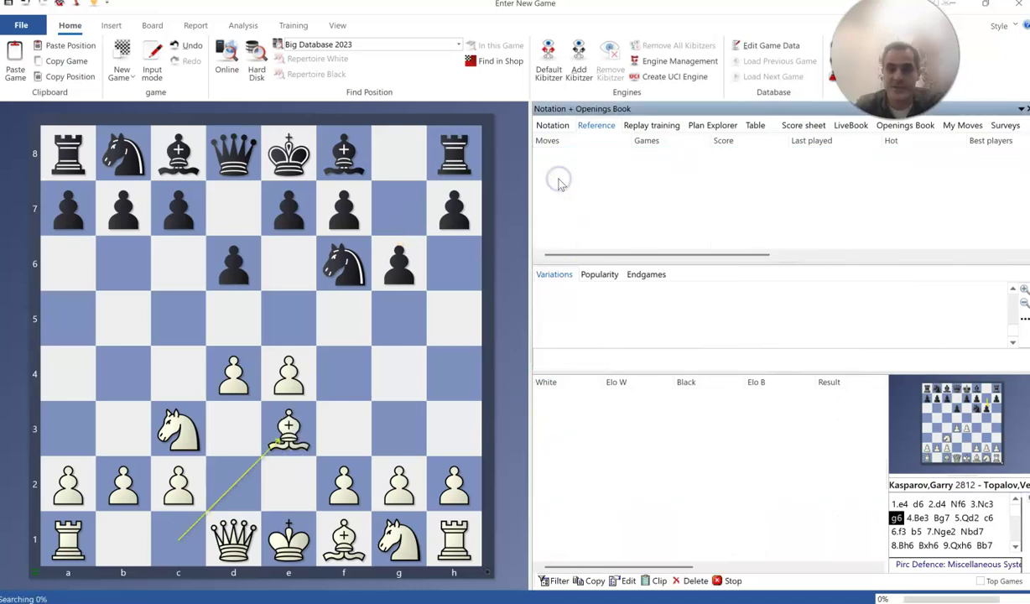
pyautogui.click(621, 385)
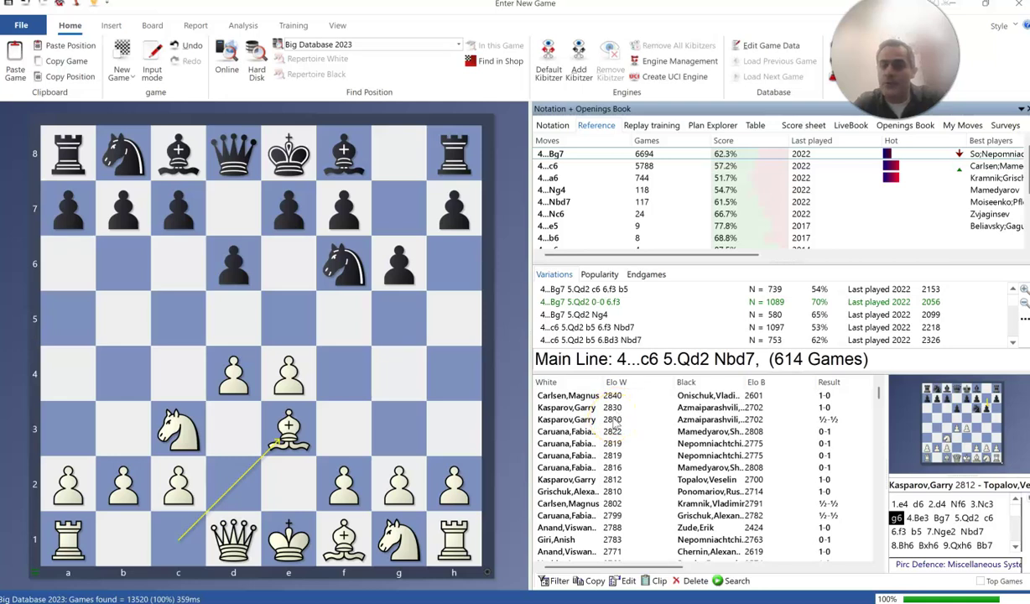
# Reopen the 2812–2700 game, scroll its notation, and set the board after 4...Bg7
pyautogui.doubleClick(688, 479)
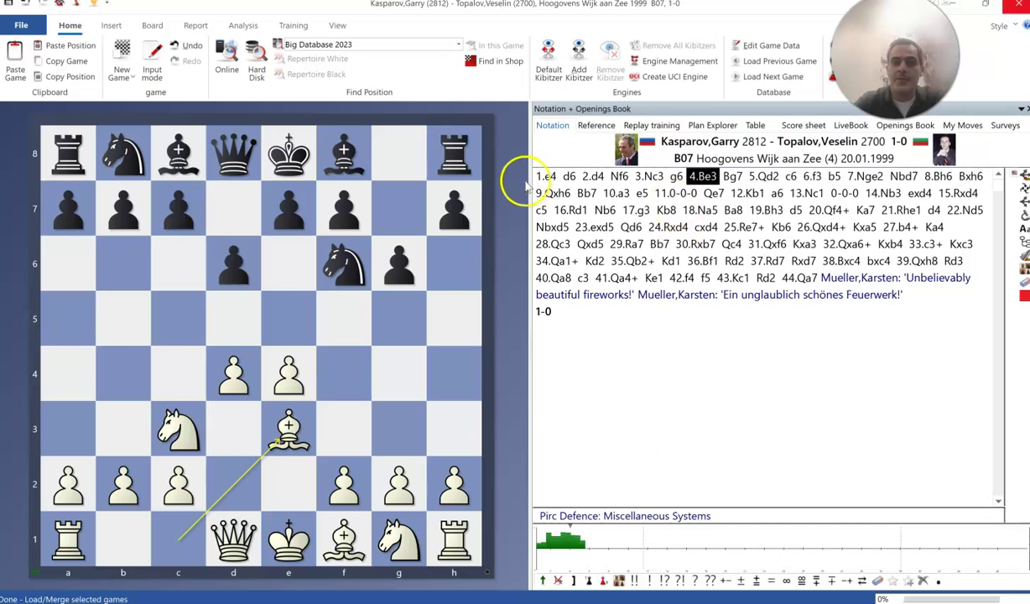
pyautogui.scroll(-3, 509, 171)
pyautogui.scroll(-11, 509, 172)
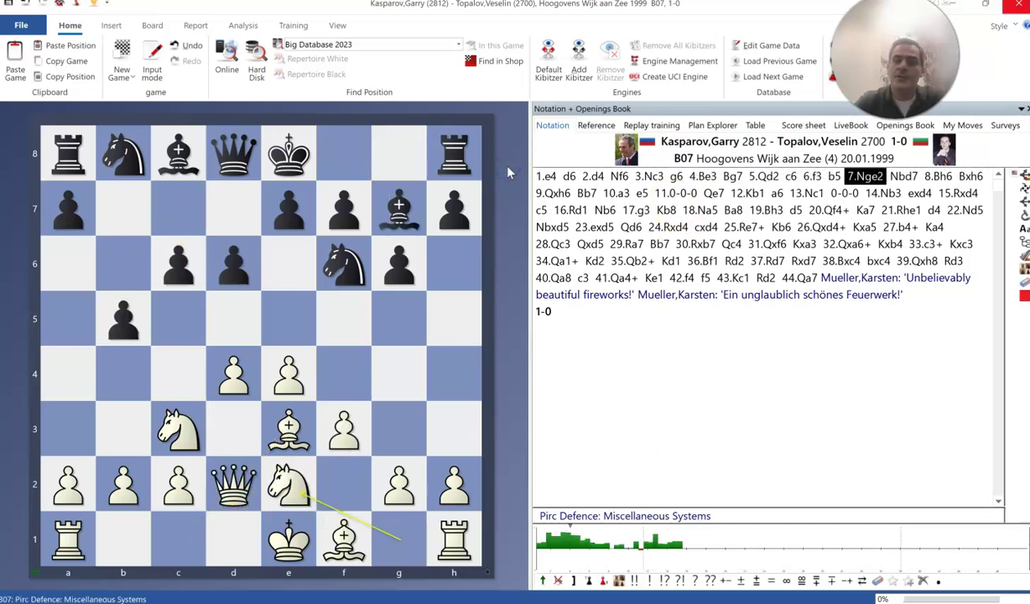
pyautogui.scroll(-13, 508, 171)
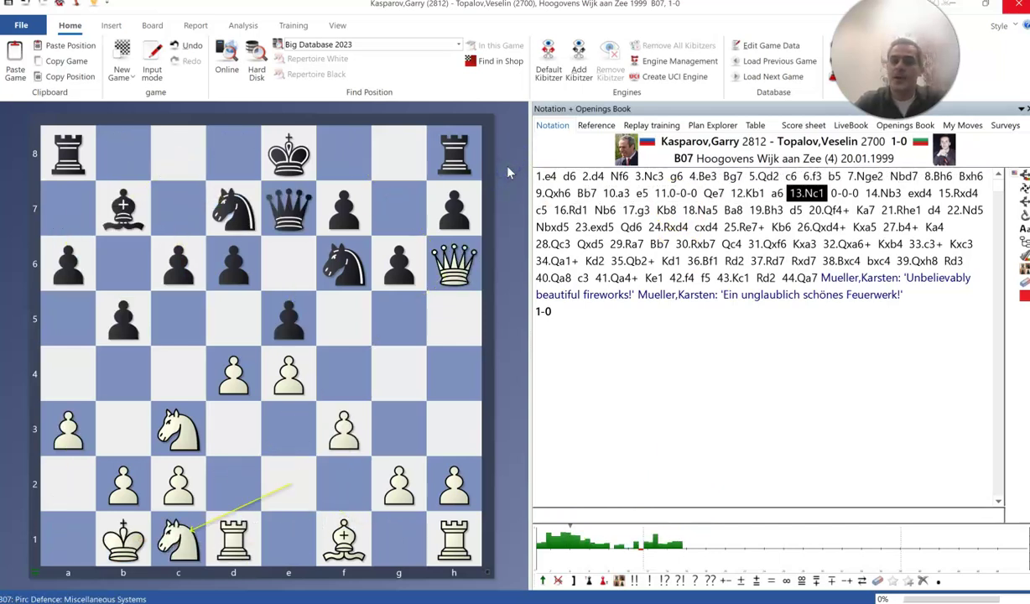
pyautogui.scroll(-7, 508, 172)
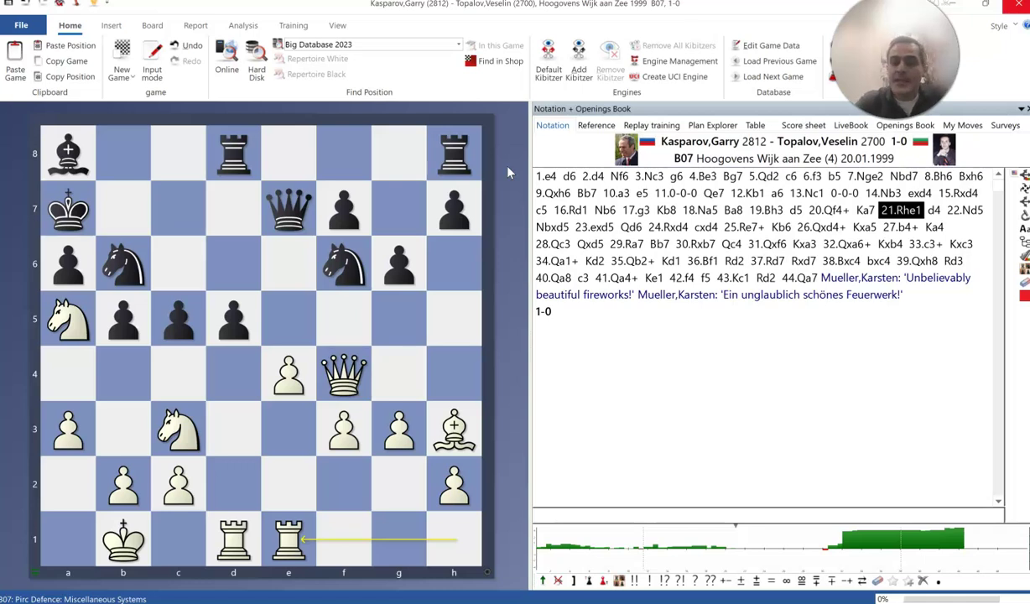
pyautogui.press('Left')
pyautogui.press('Left')
pyautogui.press('Left')
pyautogui.press('Left')
pyautogui.press('Left')
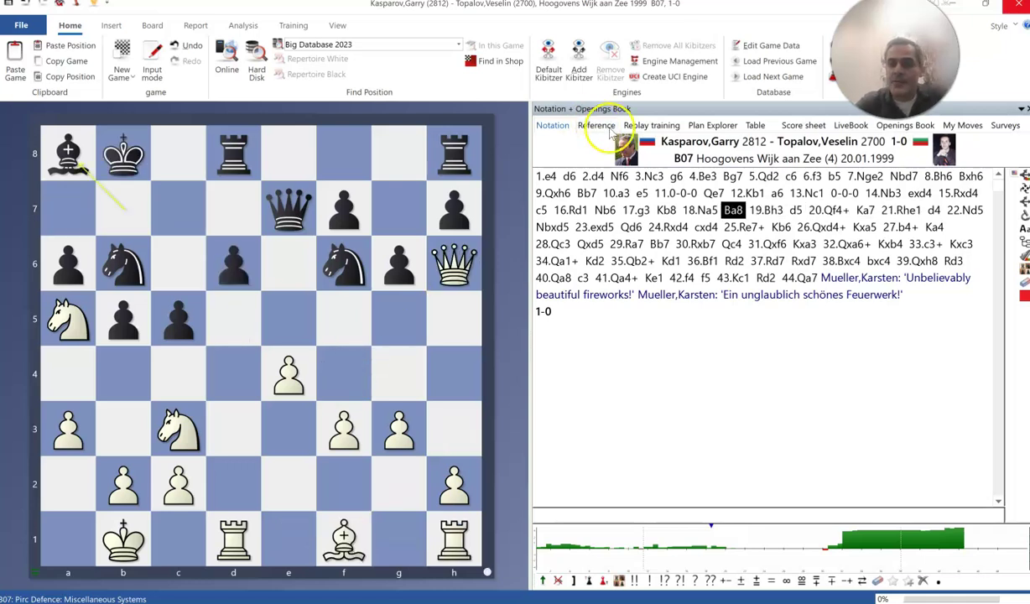
pyautogui.click(733, 176)
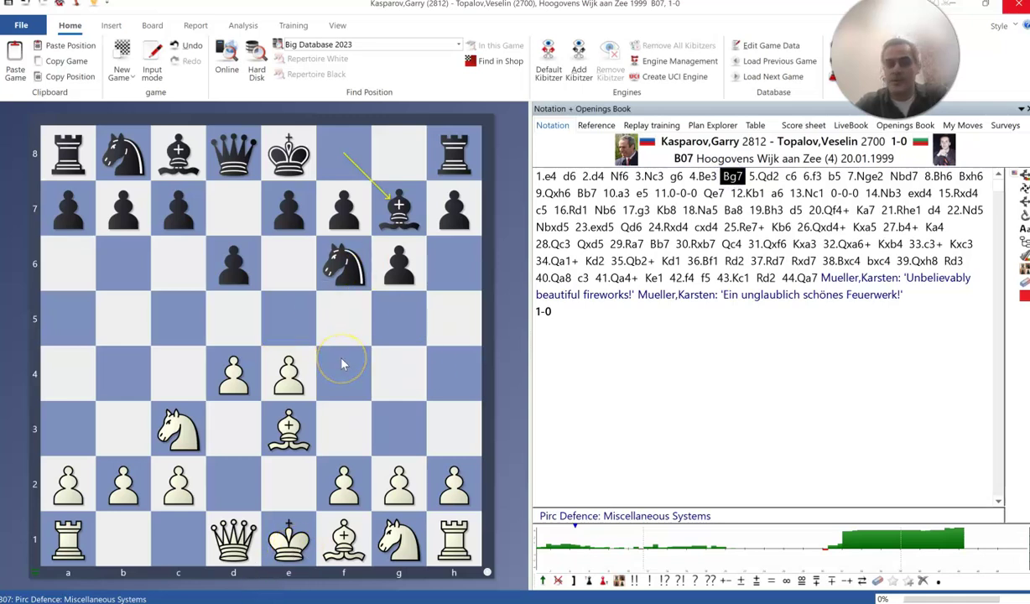
# Start Replay training and play 5.Nf3, judged known theory for 2 of 2 points
pyautogui.click(652, 125)
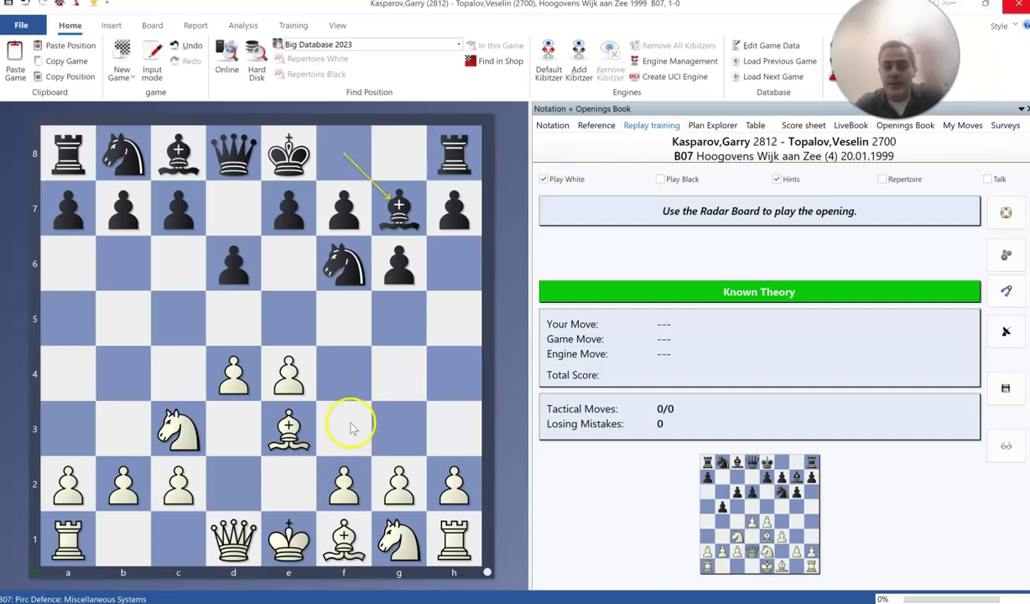
pyautogui.click(401, 537)
pyautogui.click(348, 437)
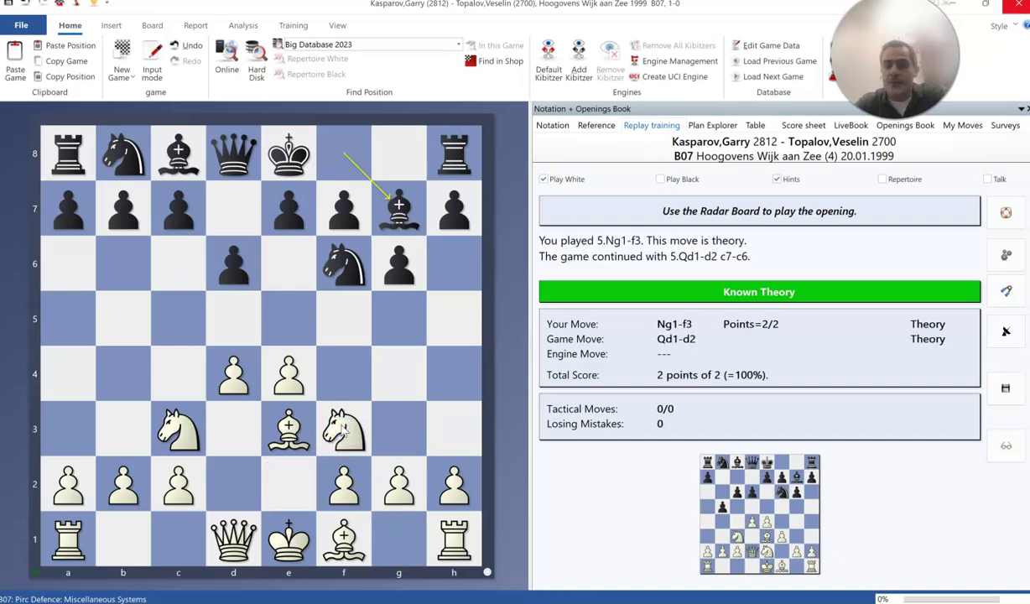